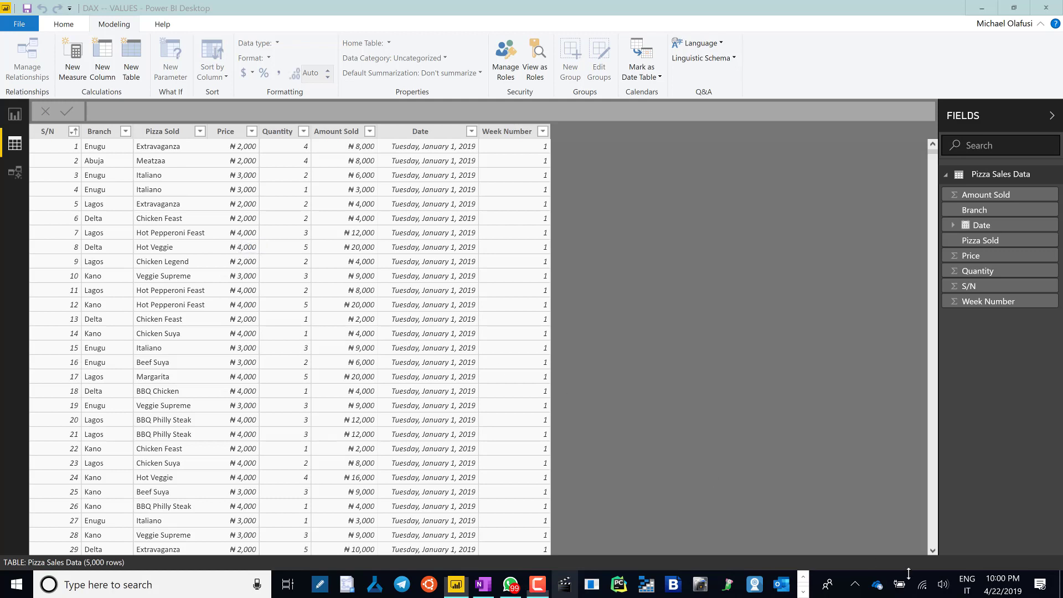
Mute the system speakers.
left_click(945, 583)
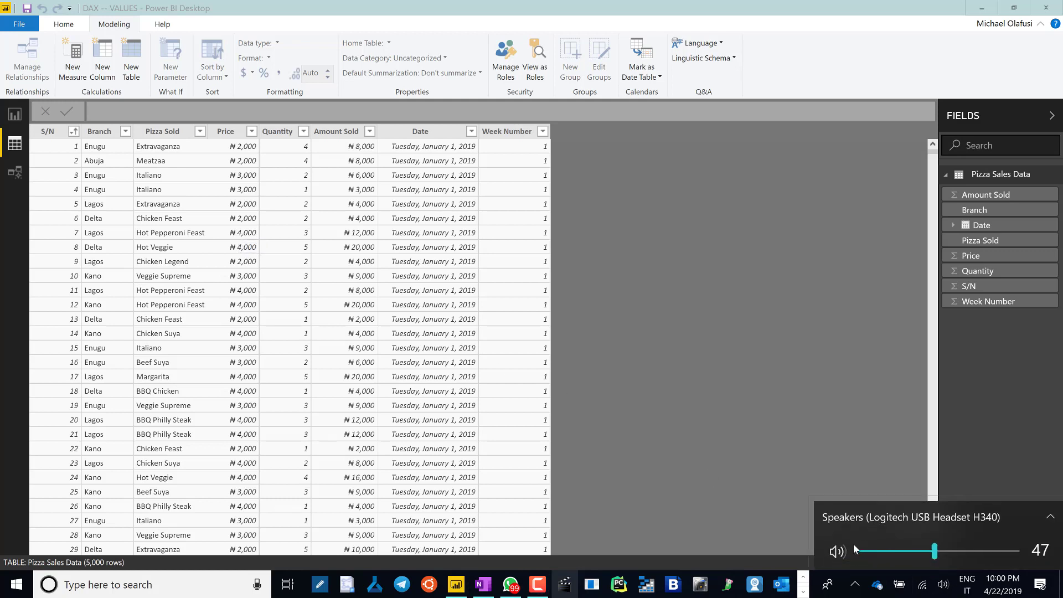
left_click(836, 551)
left_click(140, 89)
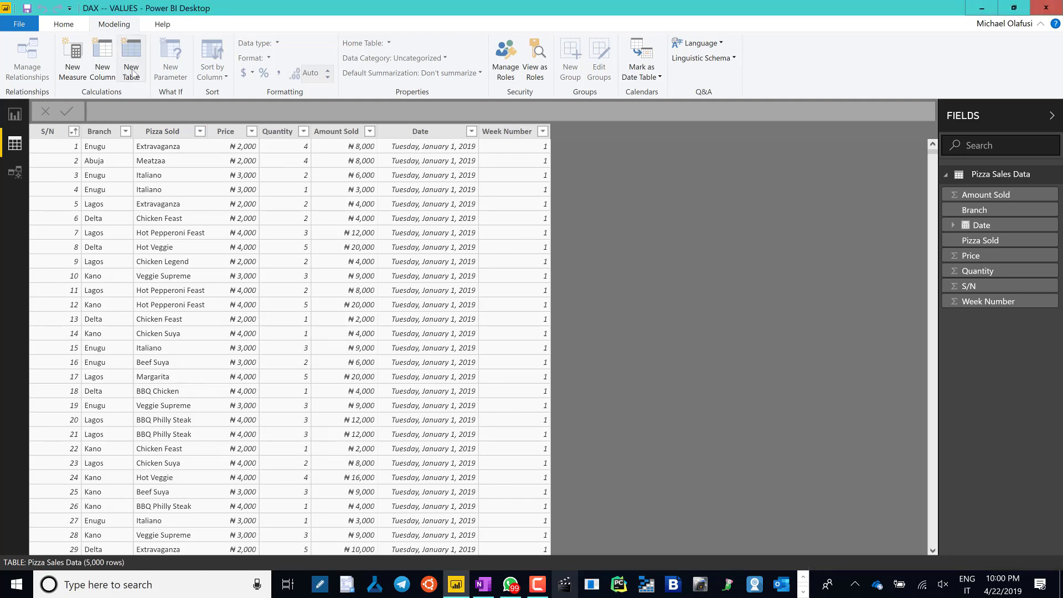
Create the calculated table Branch Targets = VALUES('Pizza Sales Data'[Branch]).
left_click(132, 84)
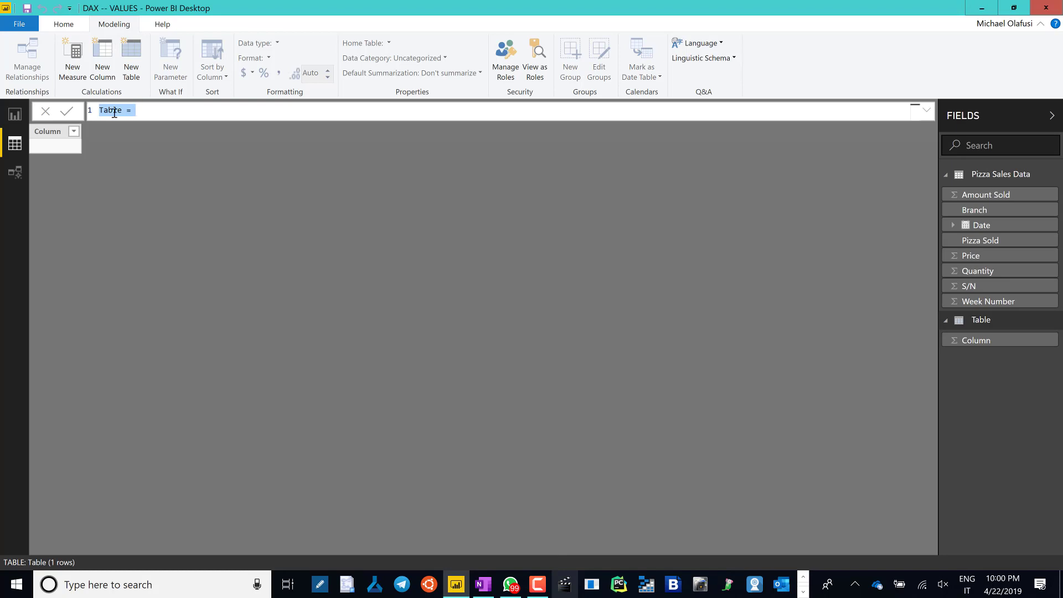
type("Bram")
key("BackSpace")
type("nch Target")
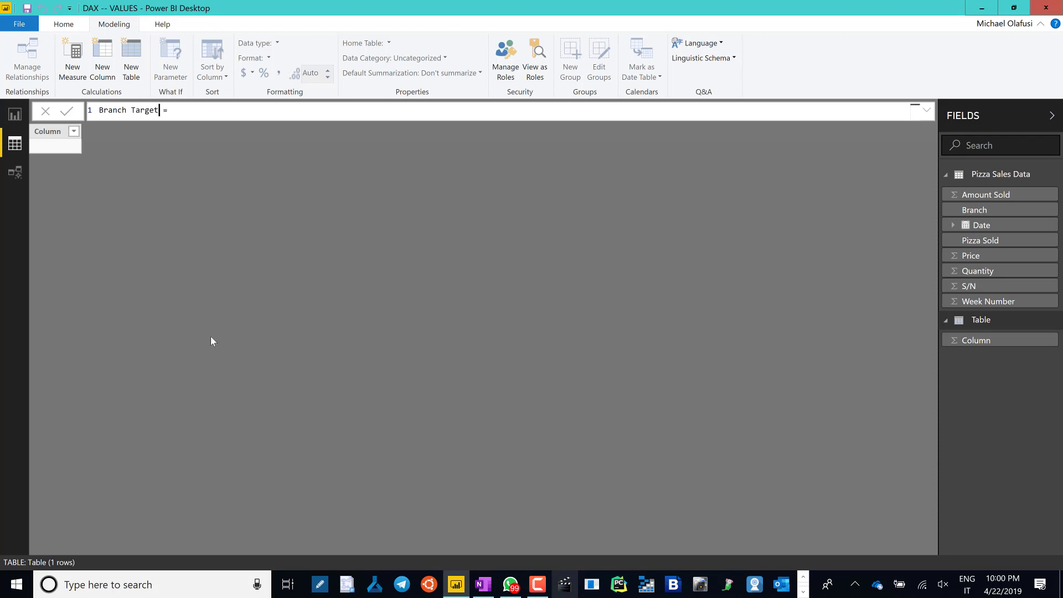
type("s")
left_click(200, 114)
type("value")
key("Tab")
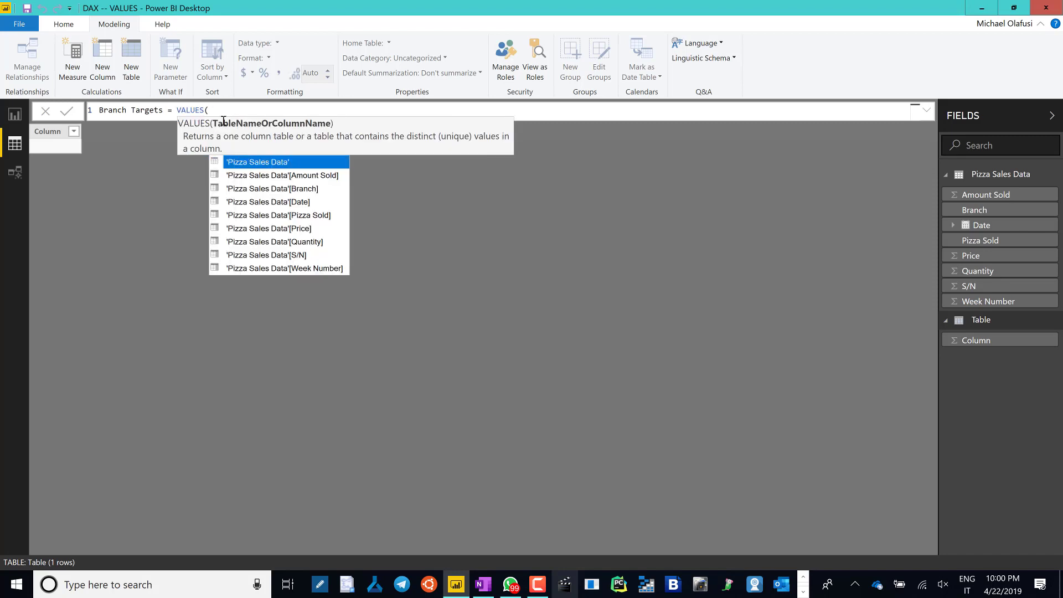
key("Down")
key("Down")
key("Down")
key("Down")
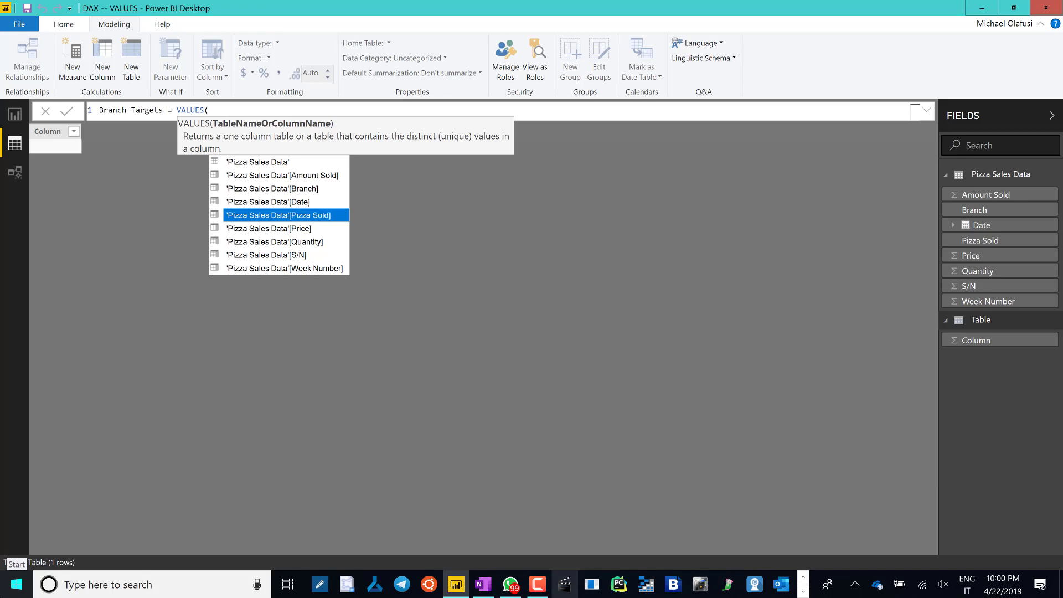
key("Up")
key("Up")
key("Tab")
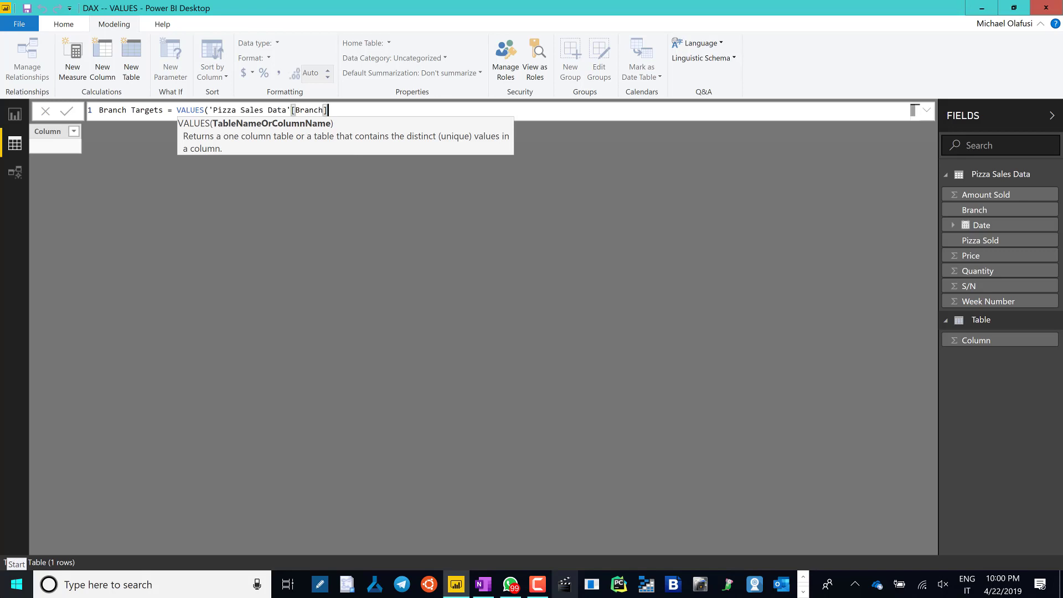
type(")")
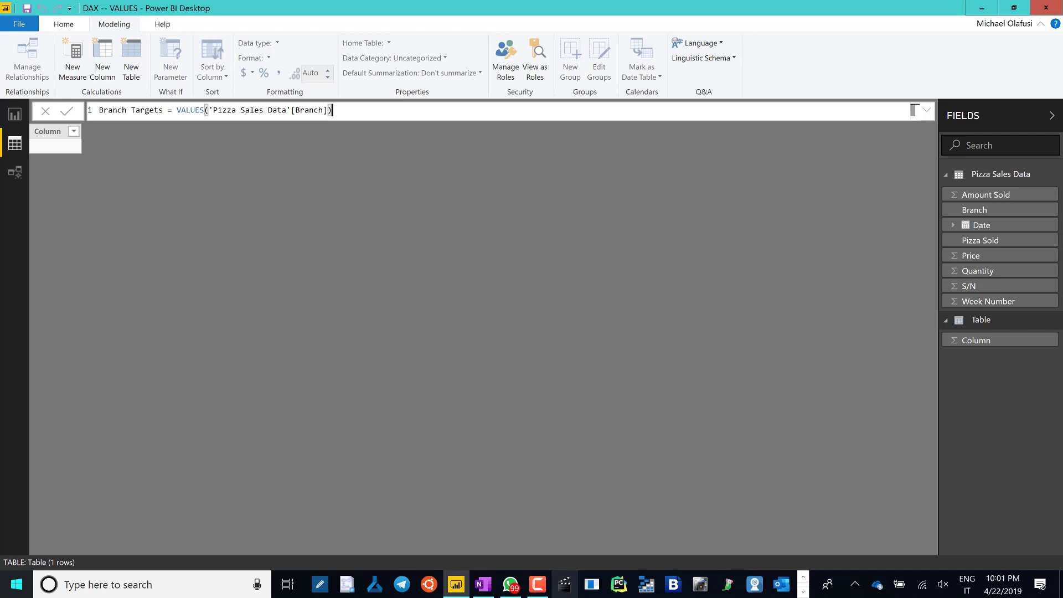
key("Return")
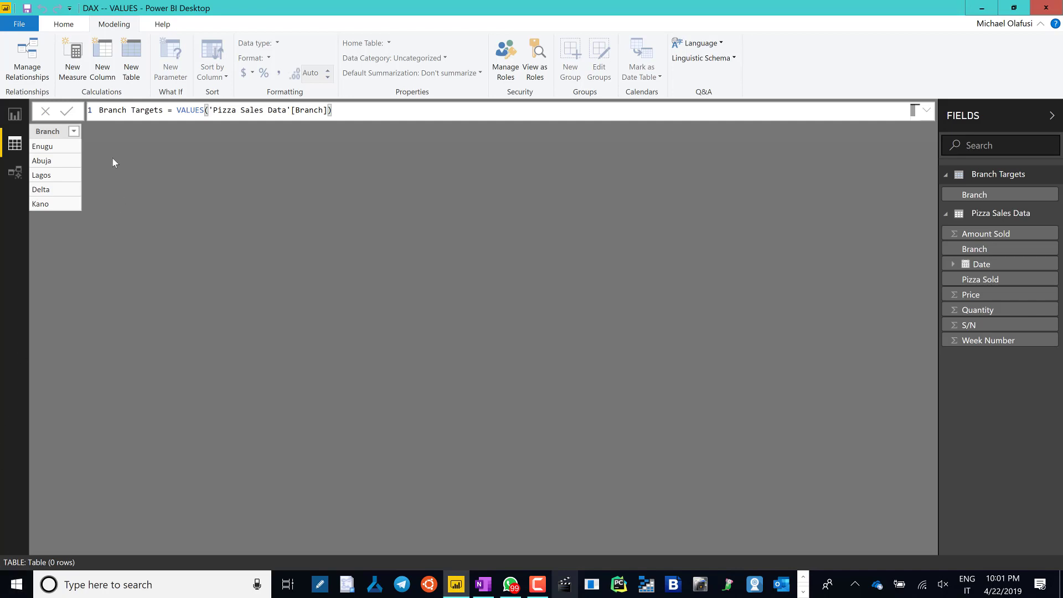
Add a calculated column Target = 1200000 to Branch Targets.
left_click(102, 68)
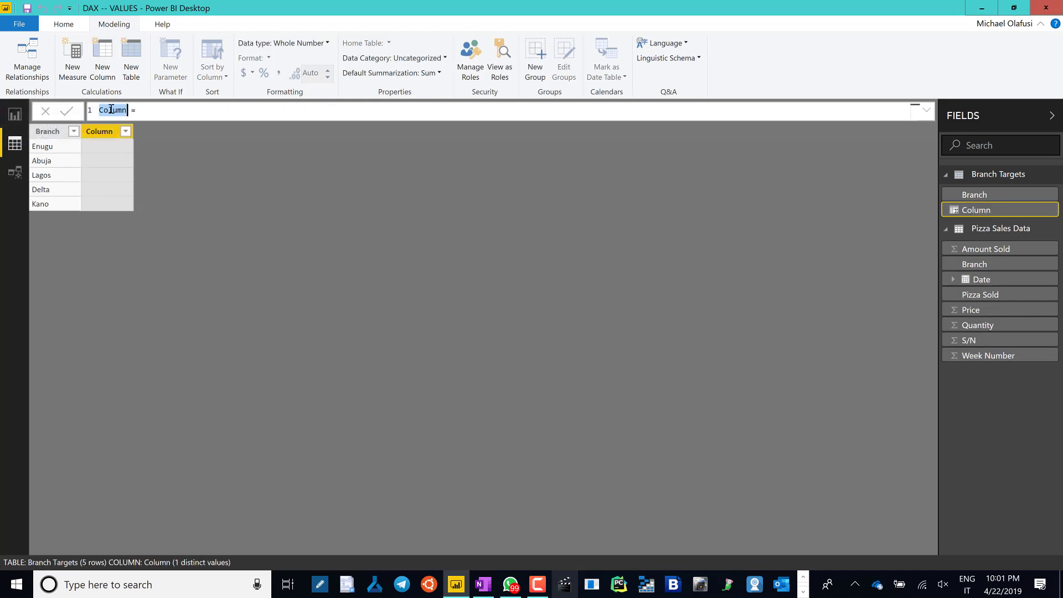
type("Trag")
key("BackSpace")
key("BackSpace")
key("BackSpace")
type("arget = 12000")
key("BackSpace")
type("000")
key("Return")
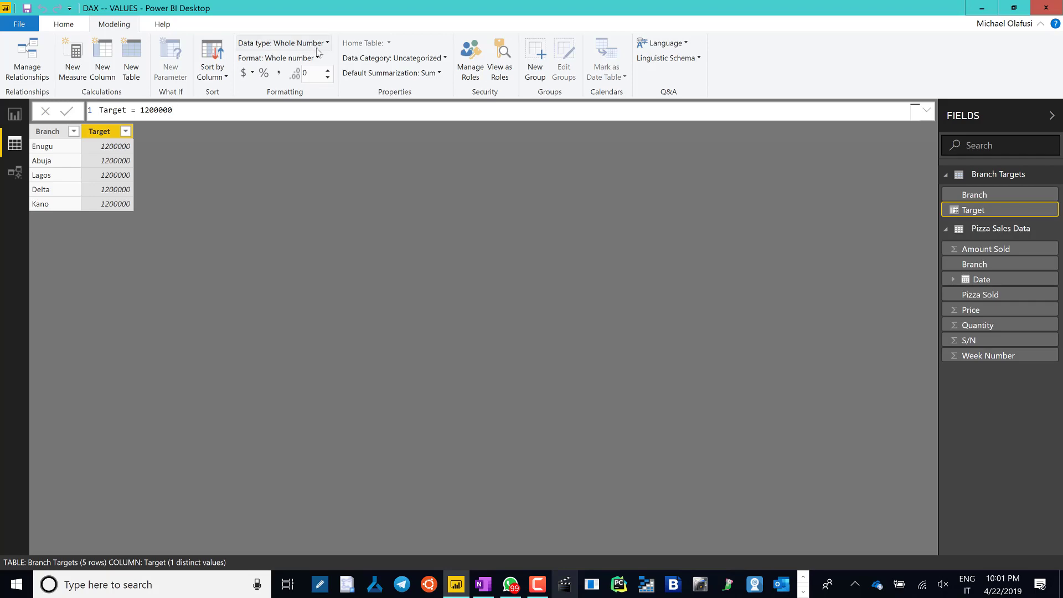
Format the Target column as ₦ Edo (Nigeria) currency.
left_click(317, 57)
mouse_move(314, 88)
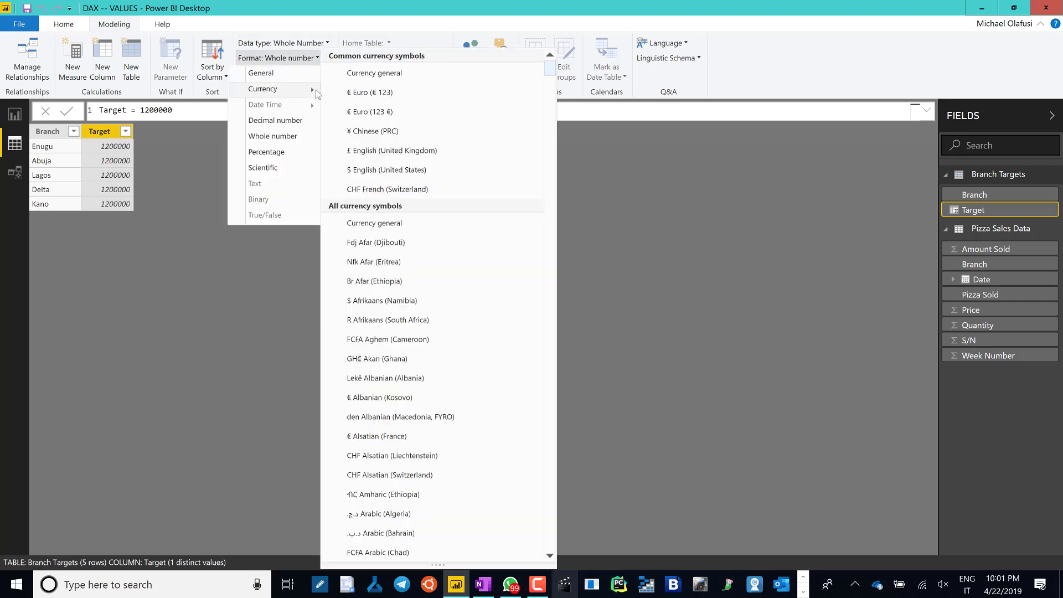
scroll(400, 321, "down", 5)
scroll(400, 322, "down", 15)
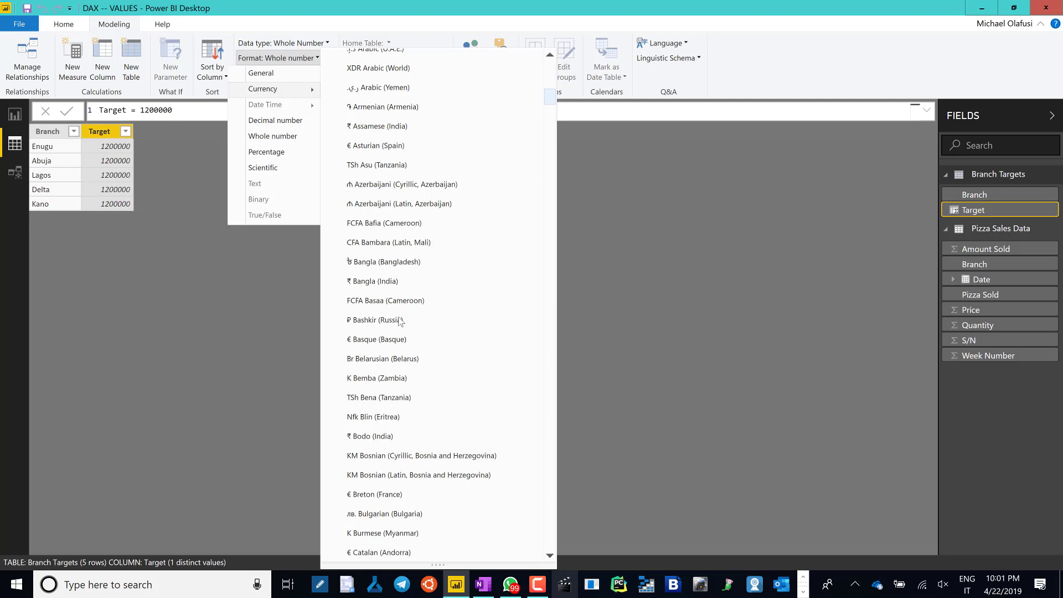
scroll(399, 321, "down", 3)
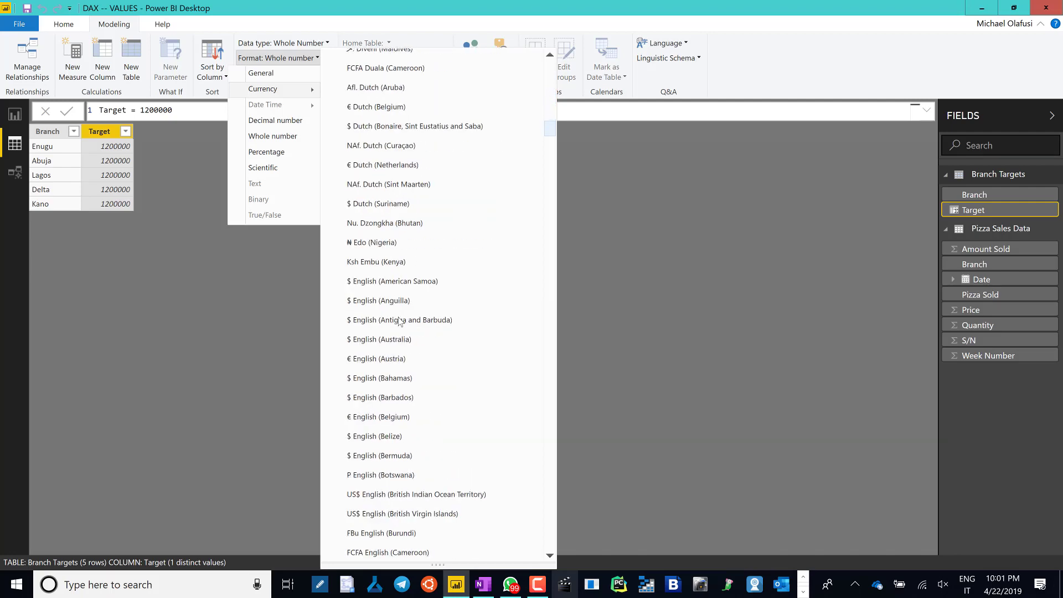
left_click(367, 246)
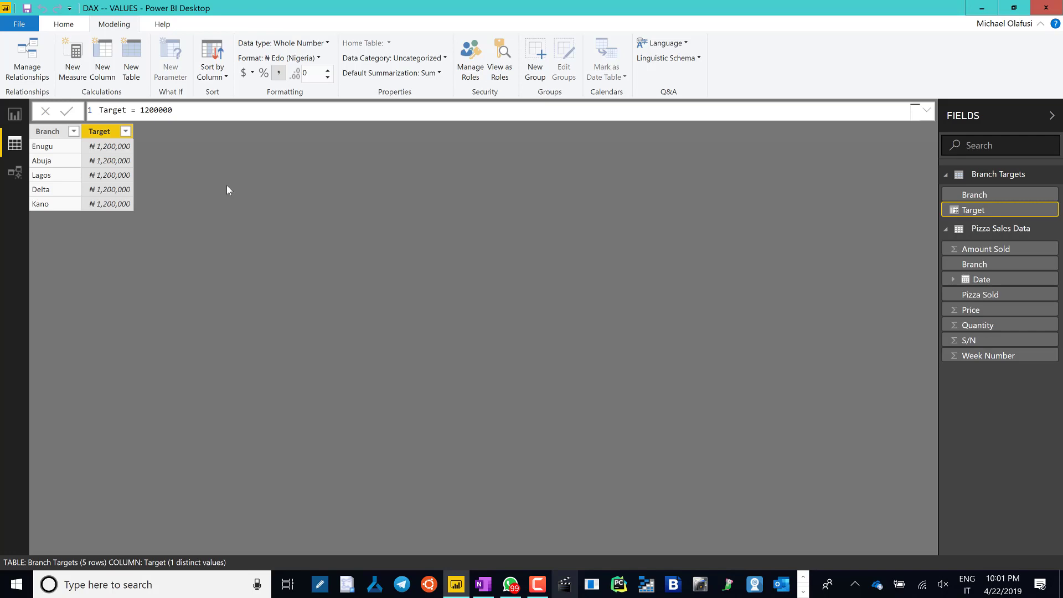
left_click(60, 132)
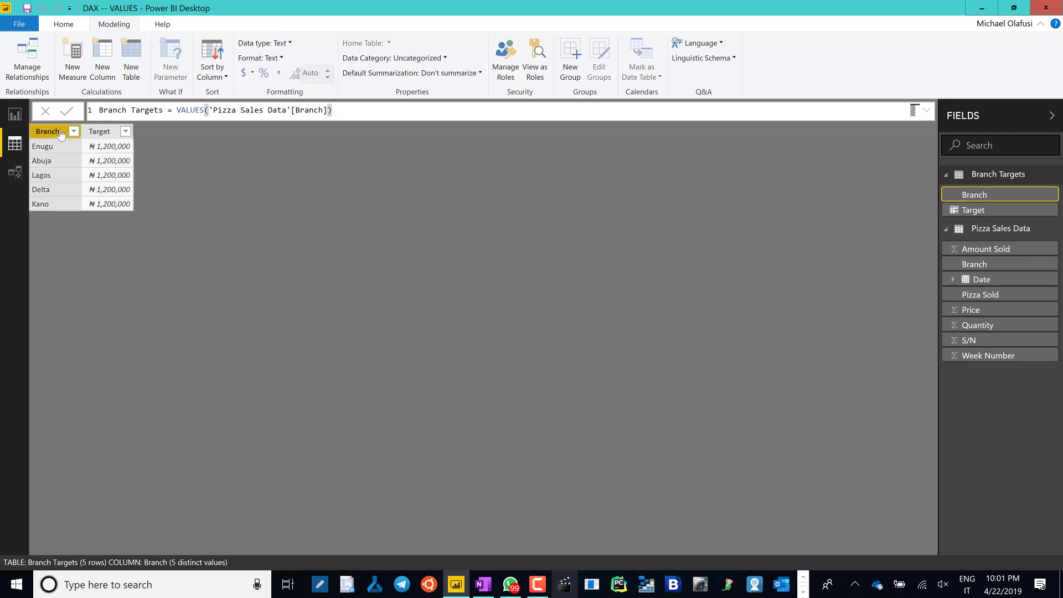
double_click(194, 111)
type("DISTINCT")
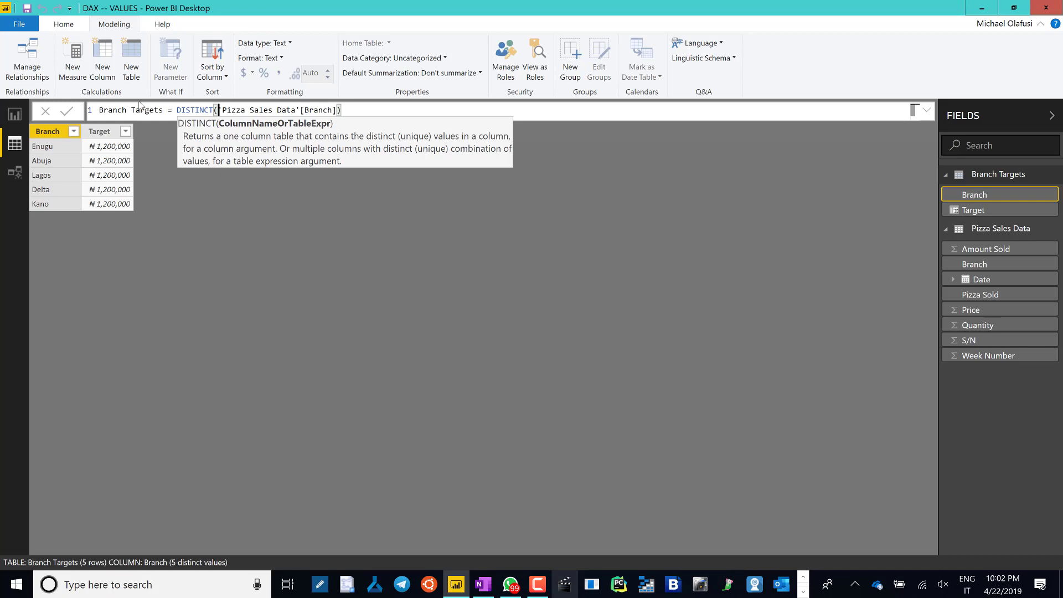
left_click(215, 109)
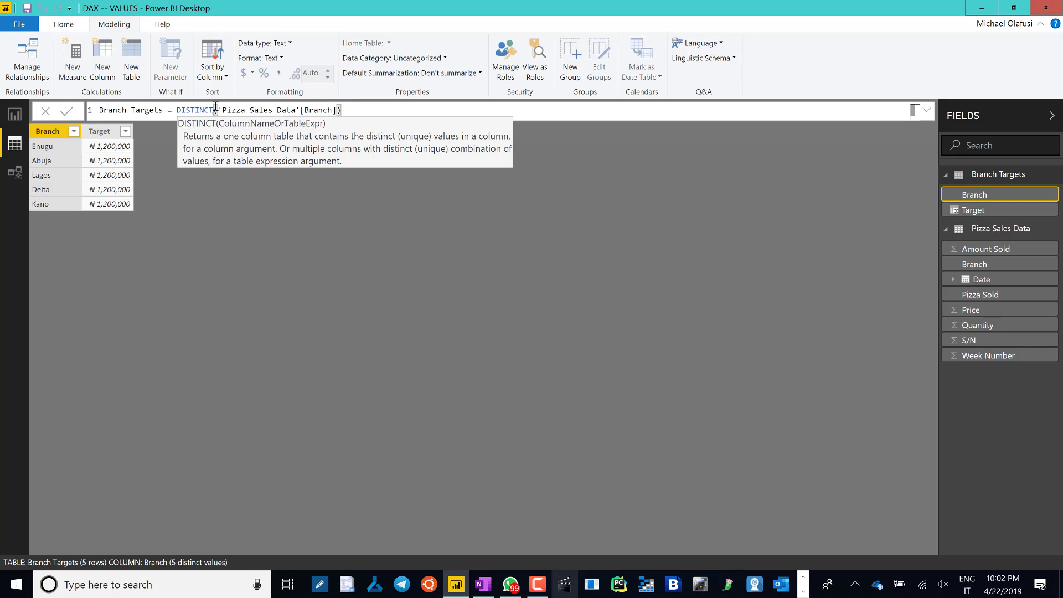
key("BackSpace")
key("BackSpace")
key("BackSpace")
key("BackSpace")
key("BackSpace")
key("BackSpace")
key("BackSpace")
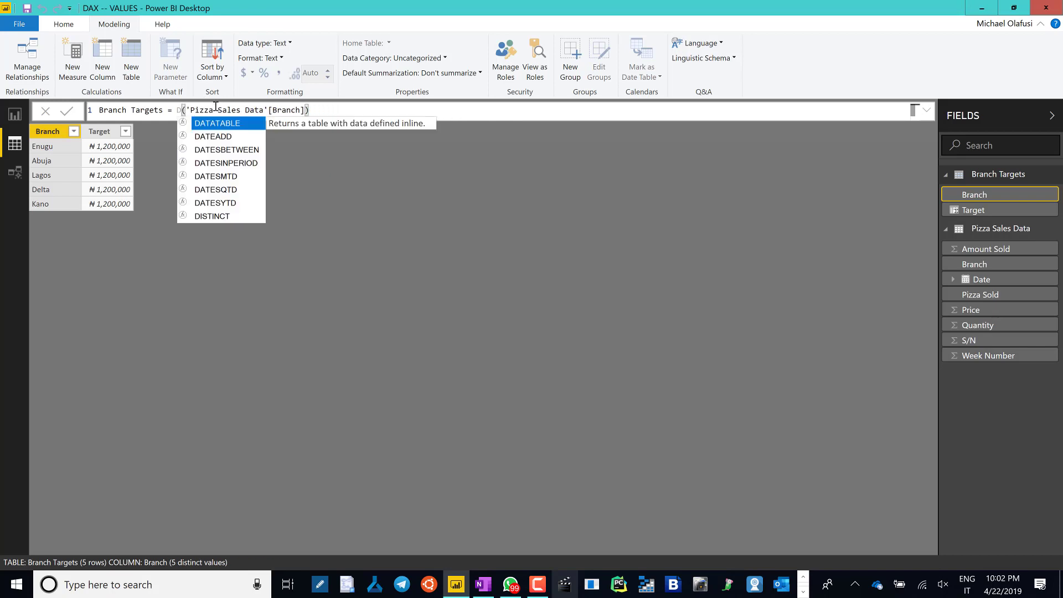
key("BackSpace")
type("V")
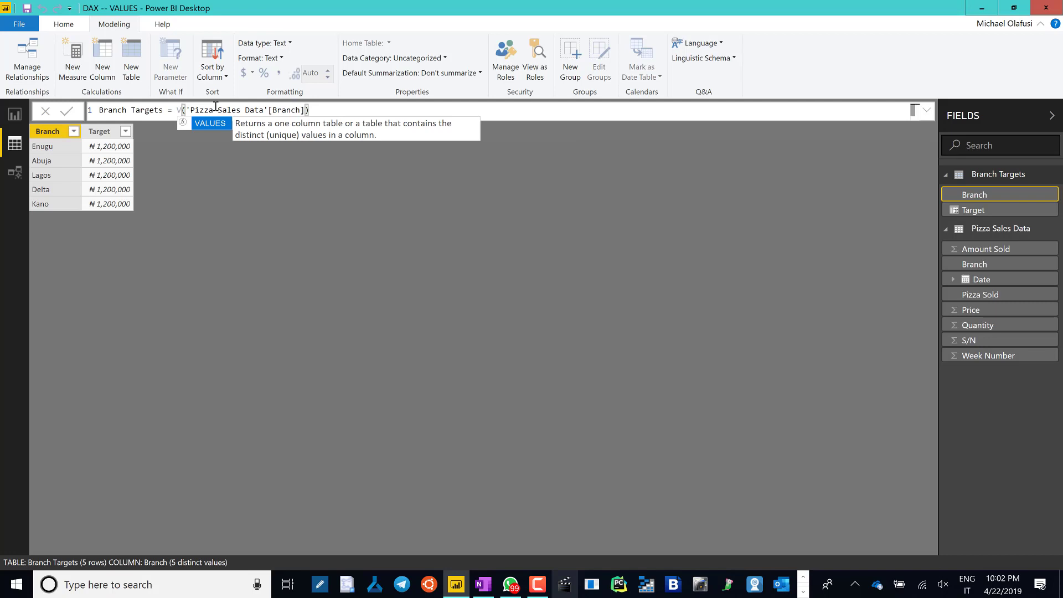
key("Tab")
left_click(340, 110)
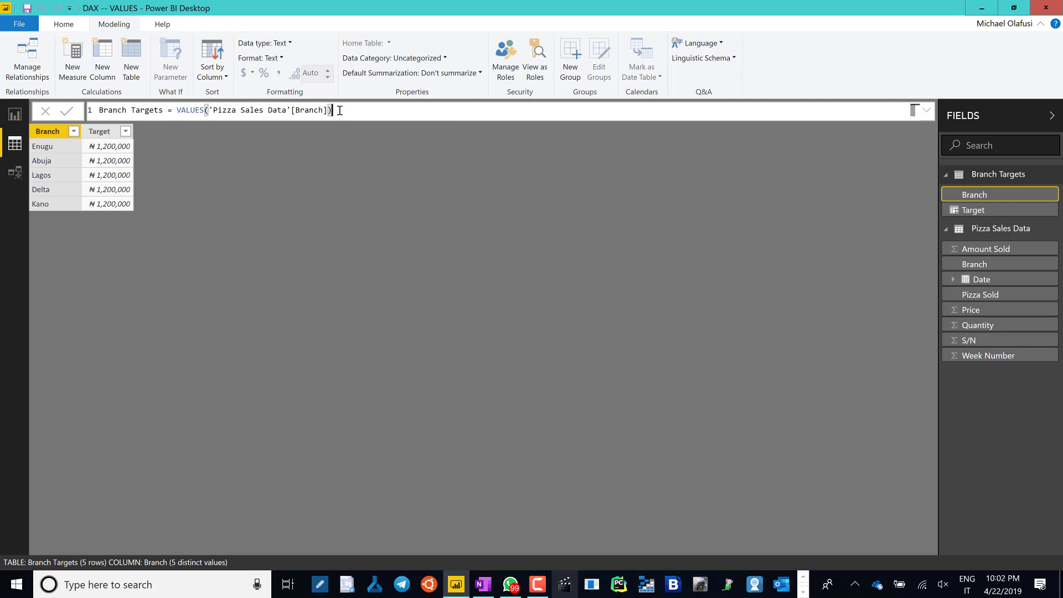